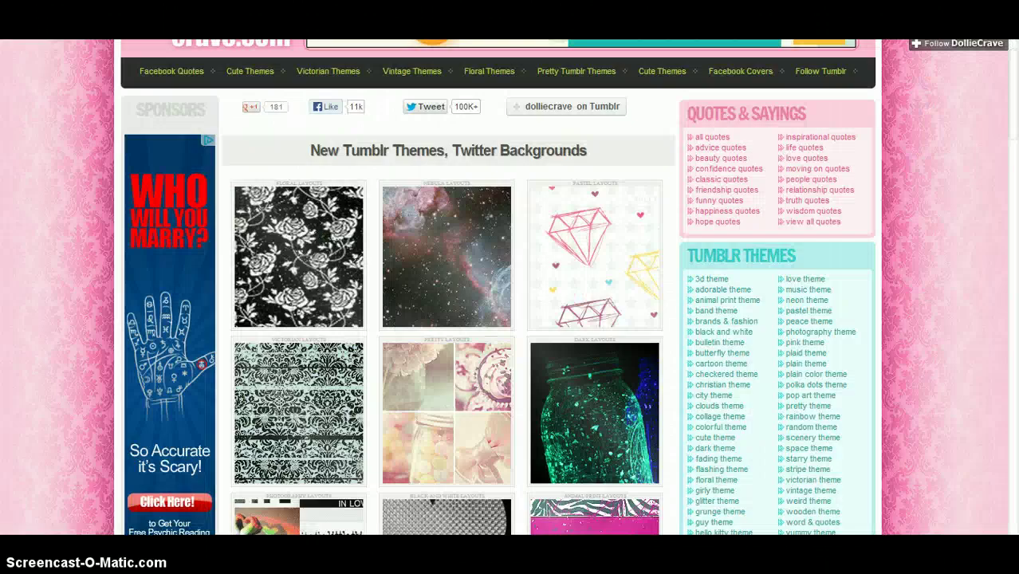
Find the Cursor Codes box on the DollieCrave home page and open the food cursors collection.
scroll(318, 165, "down", 3)
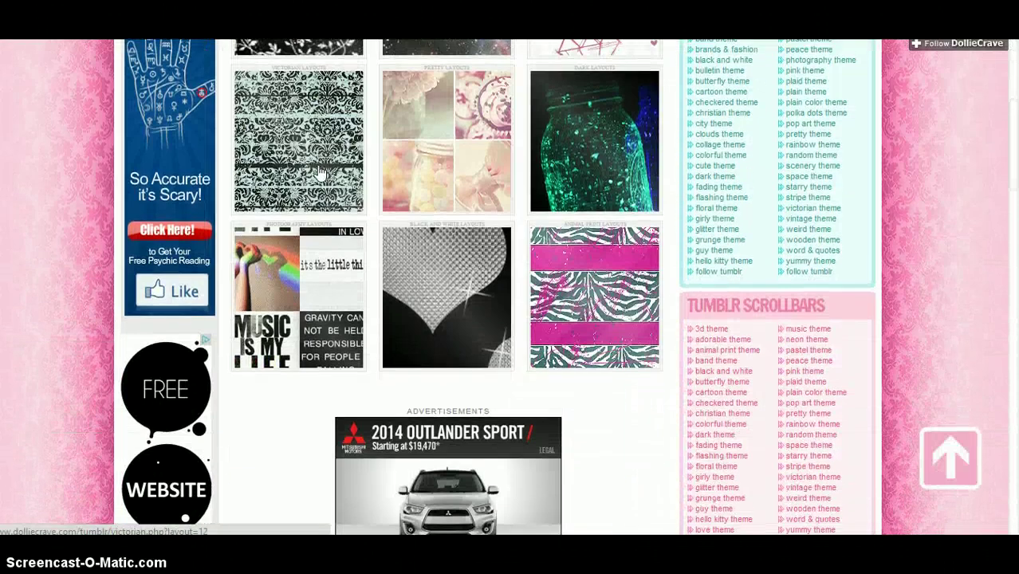
scroll(319, 173, "down", 1)
scroll(587, 387, "down", 1)
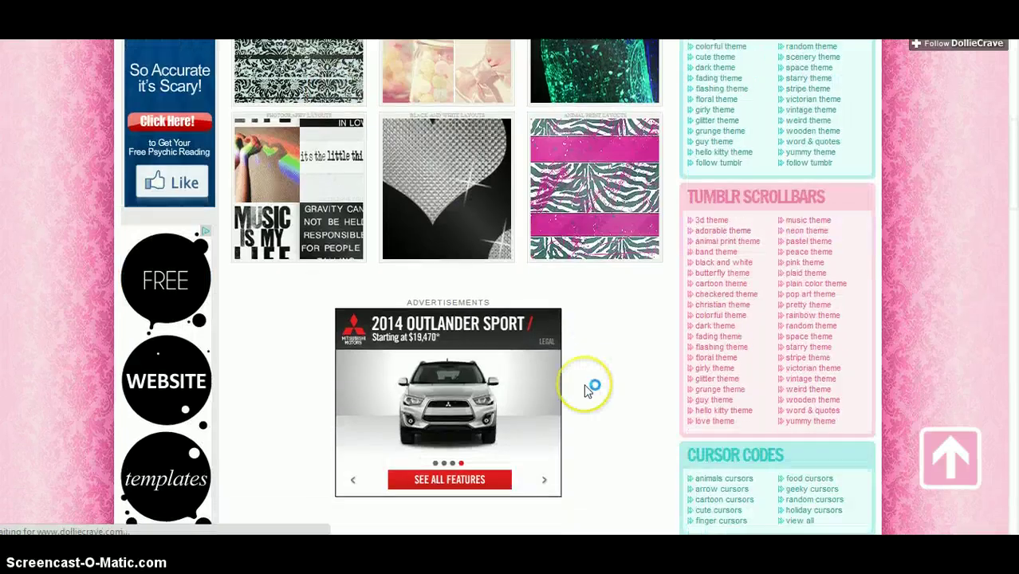
left_click(587, 388)
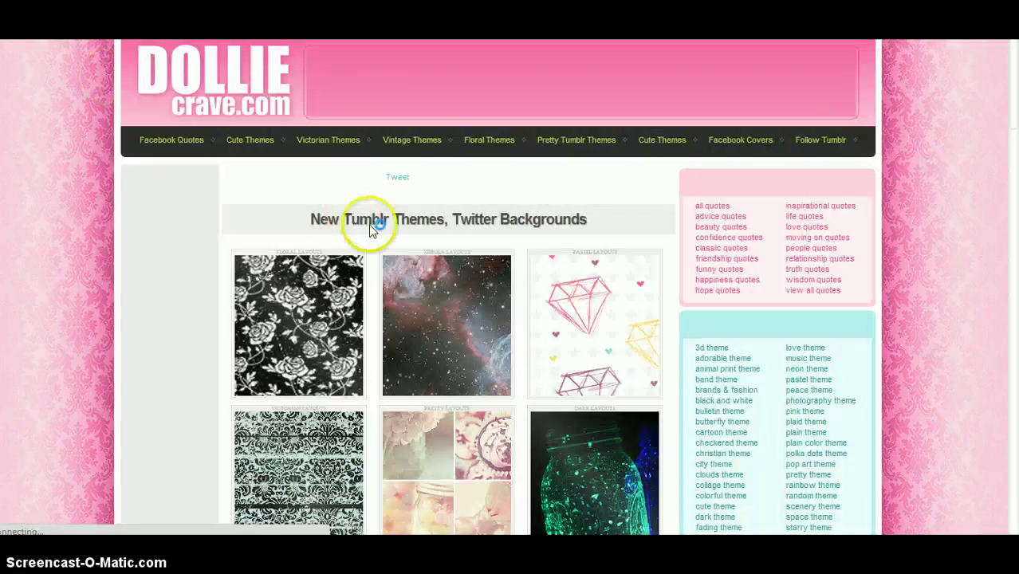
scroll(800, 394, "down", 2)
scroll(802, 402, "down", 2)
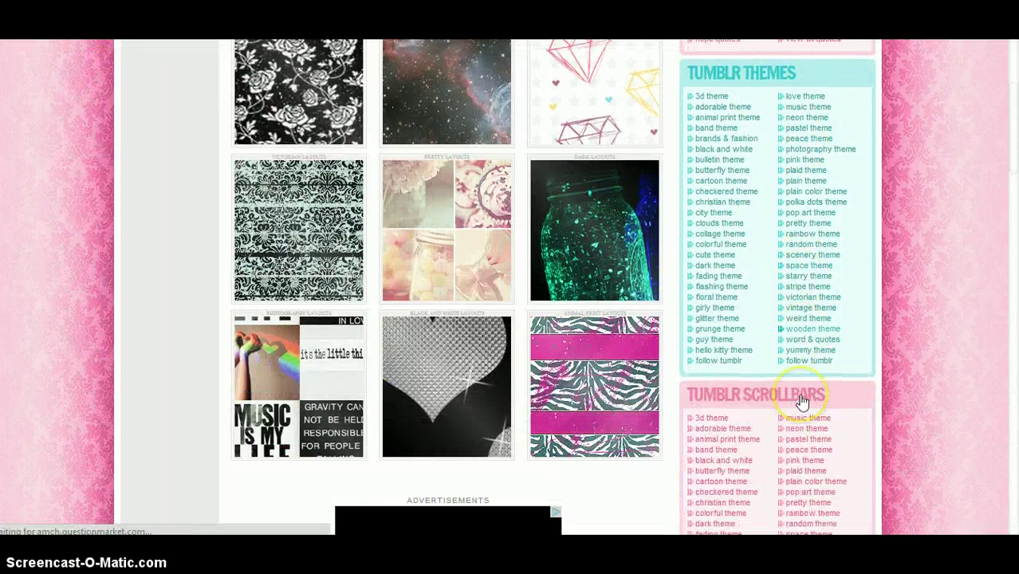
scroll(890, 323, "down", 4)
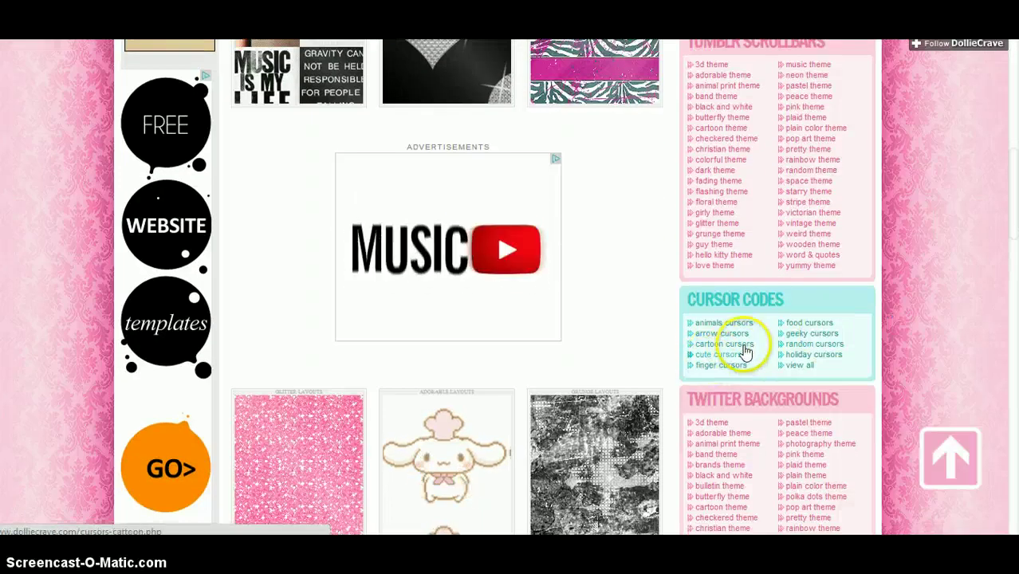
left_click(807, 327)
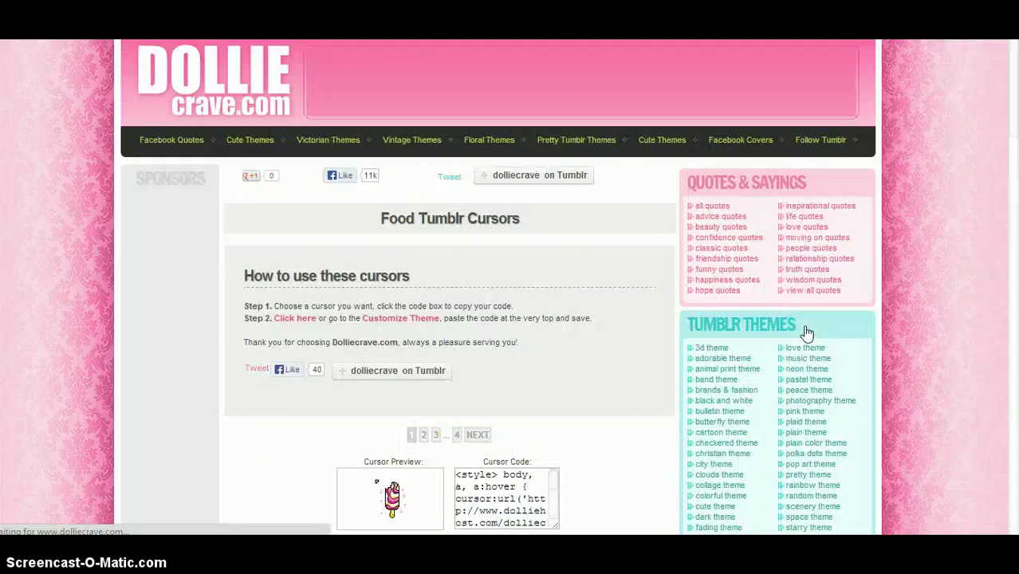
Browse the first page of food cursors and move on to page 2.
scroll(807, 333, "down", 15)
scroll(806, 334, "down", 3)
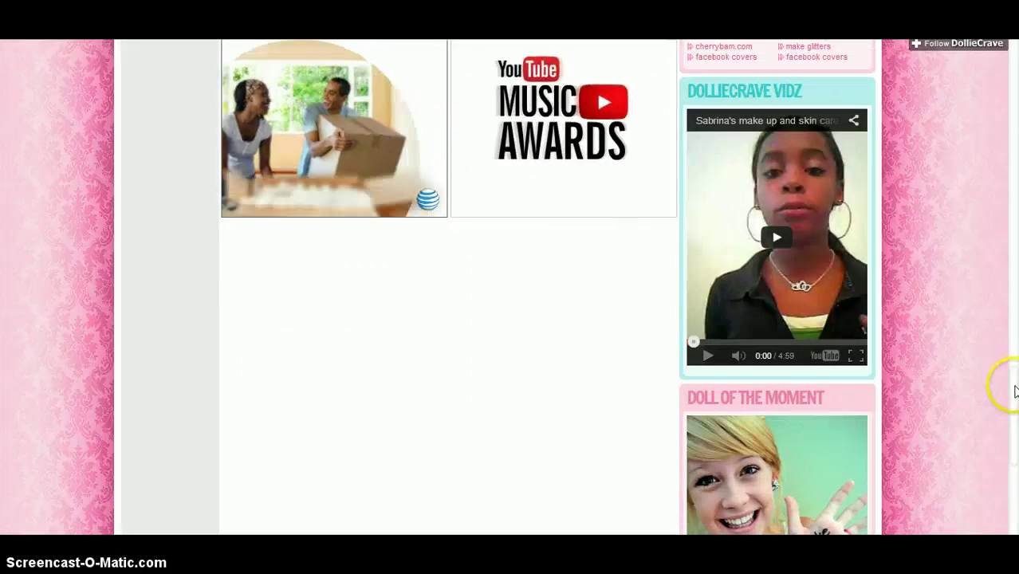
left_click_drag(1011, 383, 1008, 280)
left_click(483, 473)
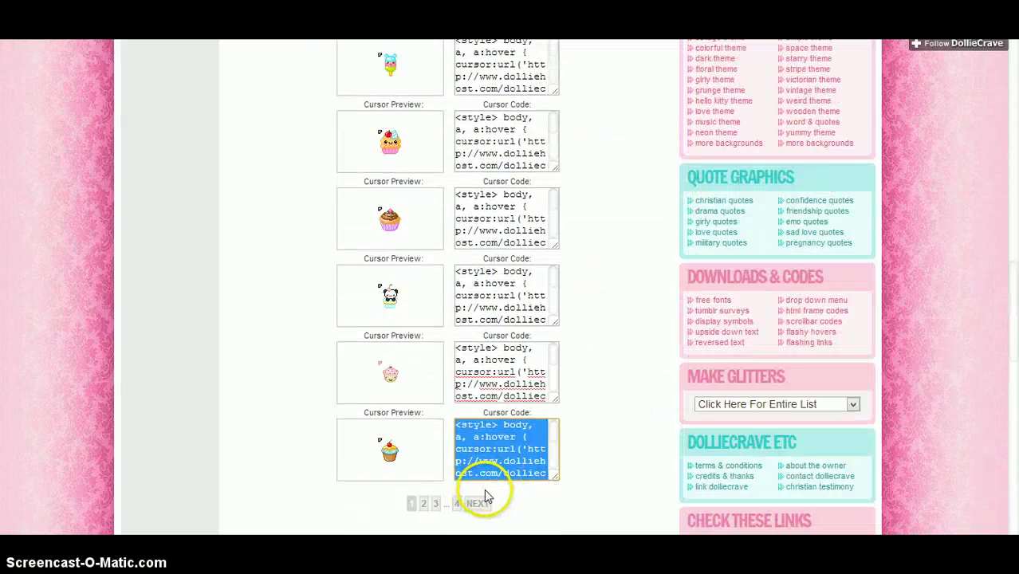
left_click(483, 504)
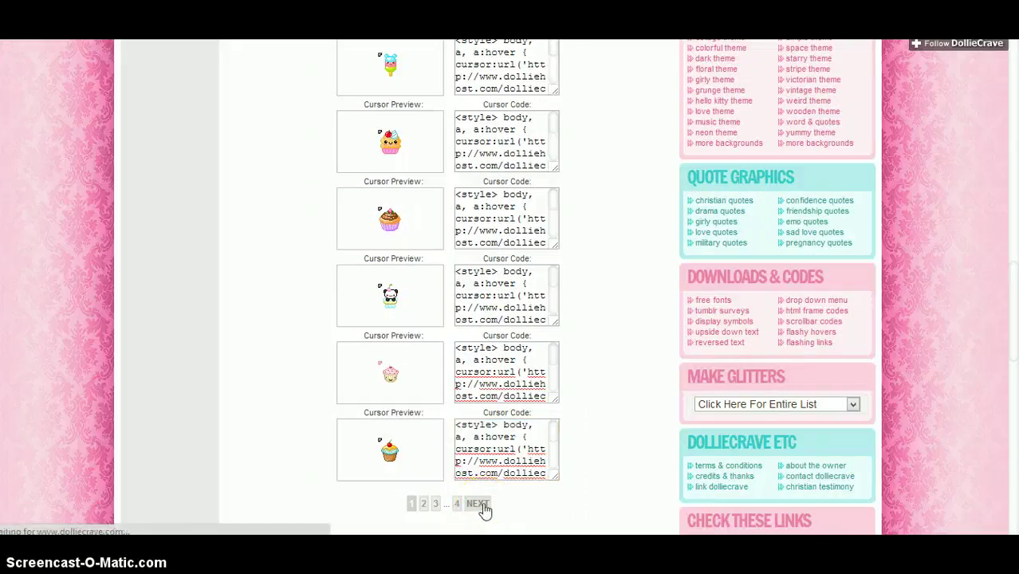
Look through page 2 of the food cursors to locate the pizza cursor.
scroll(614, 351, "down", 4)
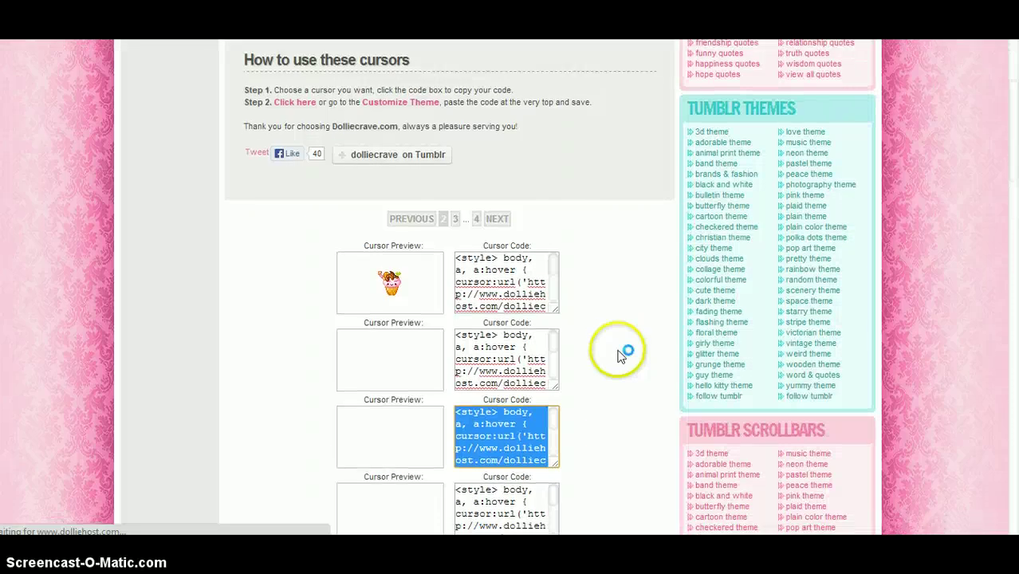
scroll(620, 356, "down", 3)
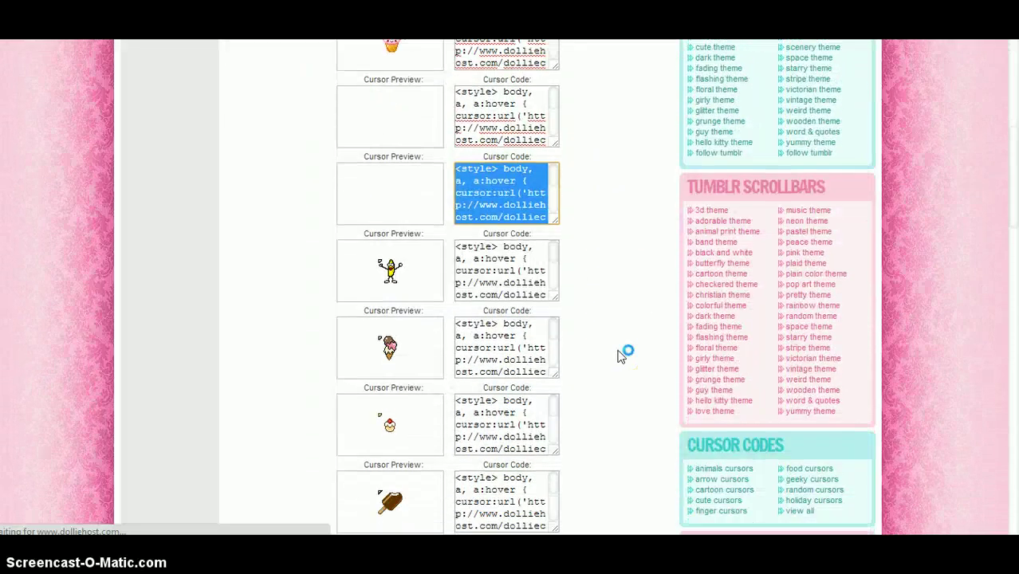
scroll(620, 356, "down", 3)
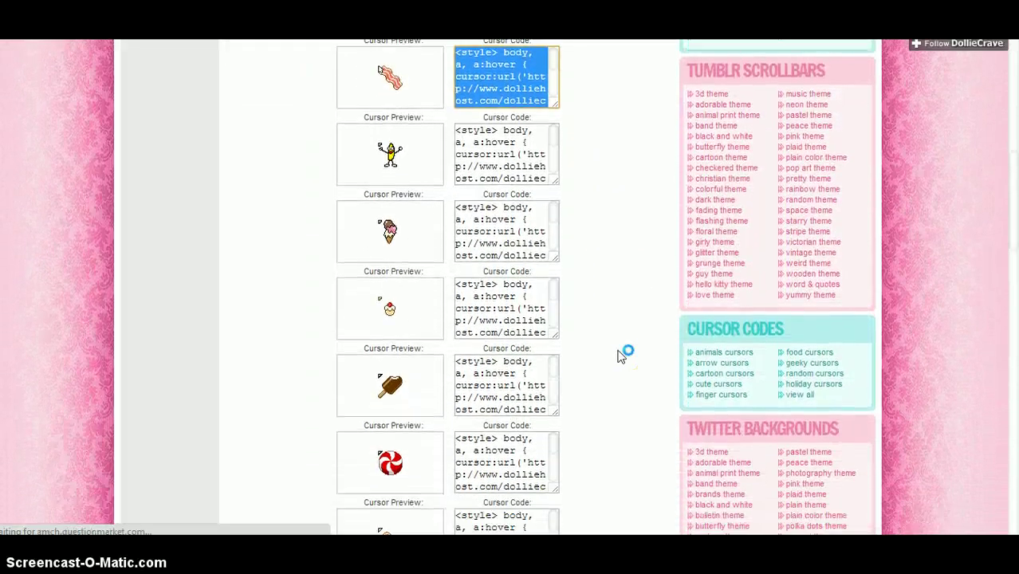
left_click(550, 255)
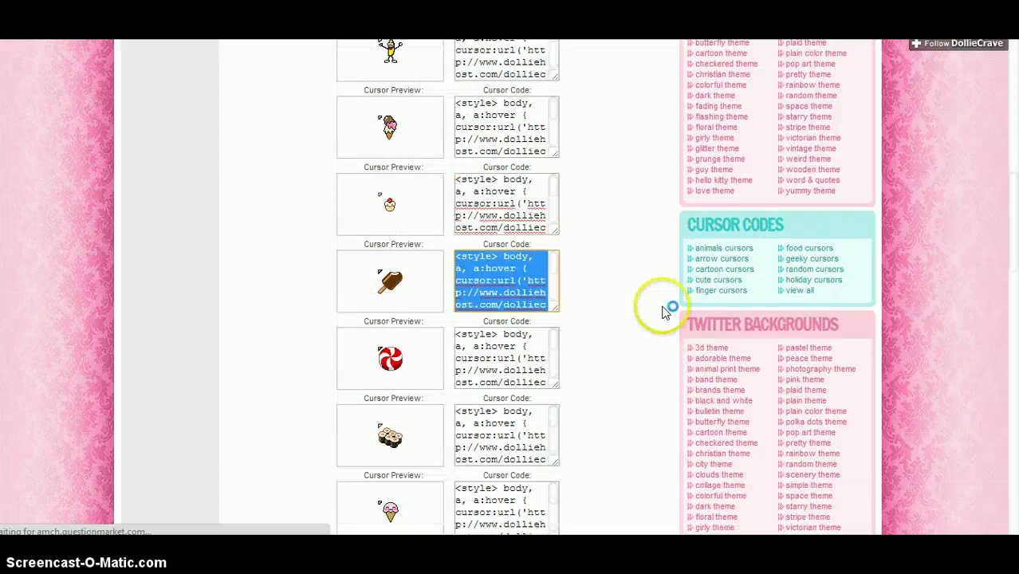
scroll(666, 310, "down", 5)
scroll(666, 310, "down", 6)
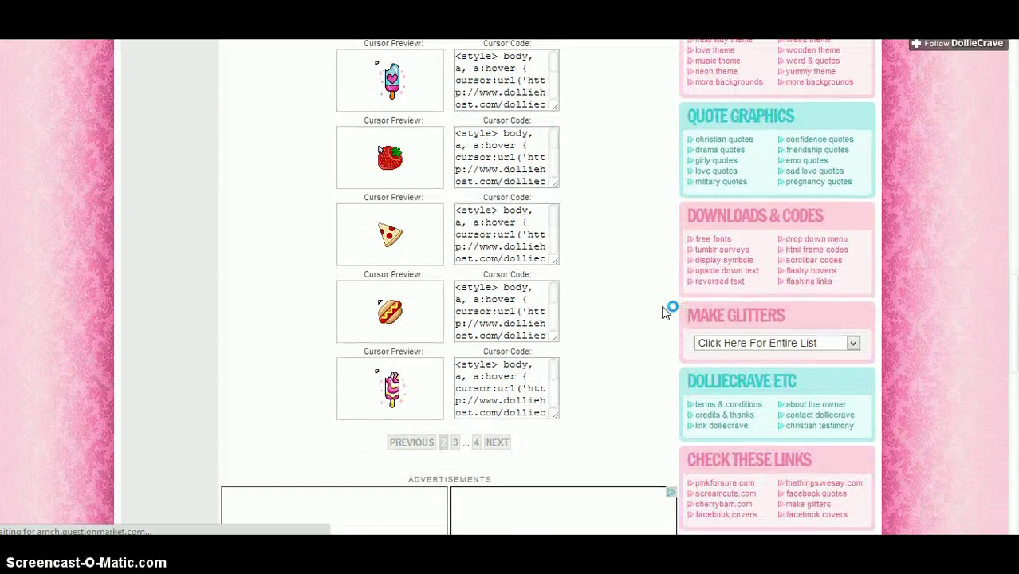
scroll(666, 311, "up", 1)
Select the pizza cursor's full code box and copy it.
left_click(510, 239)
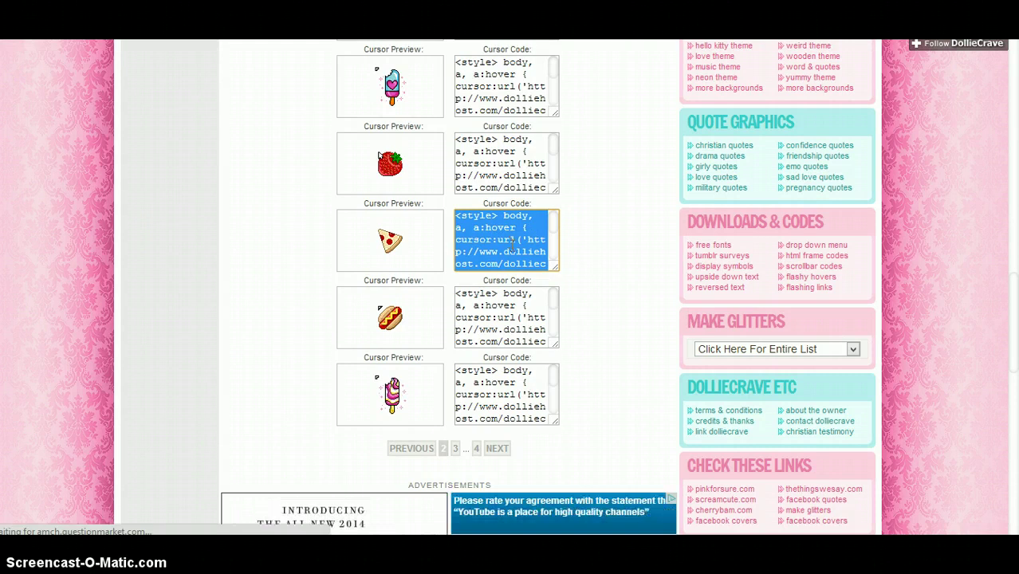
left_click(510, 238)
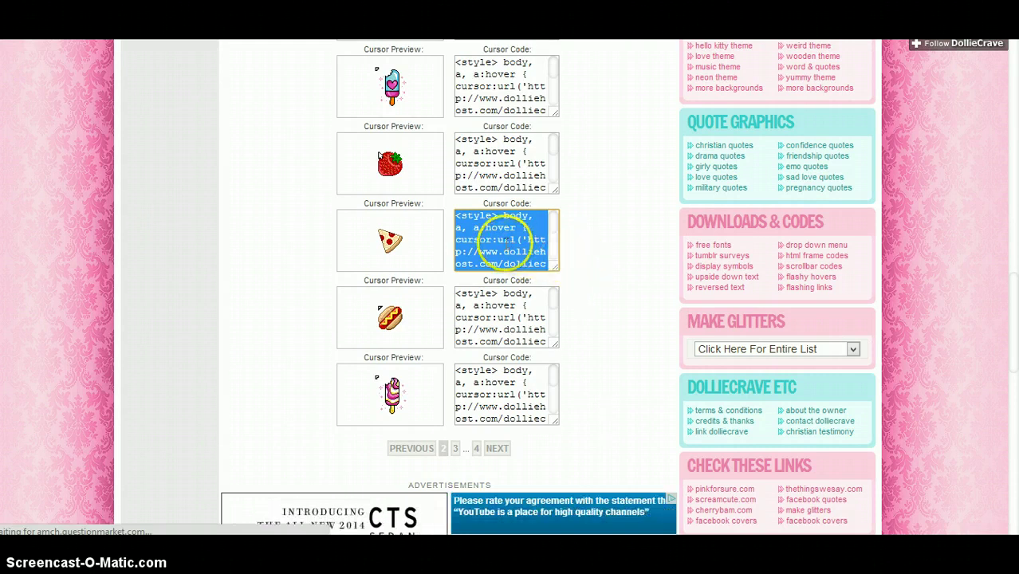
left_click(588, 226)
left_click(483, 250)
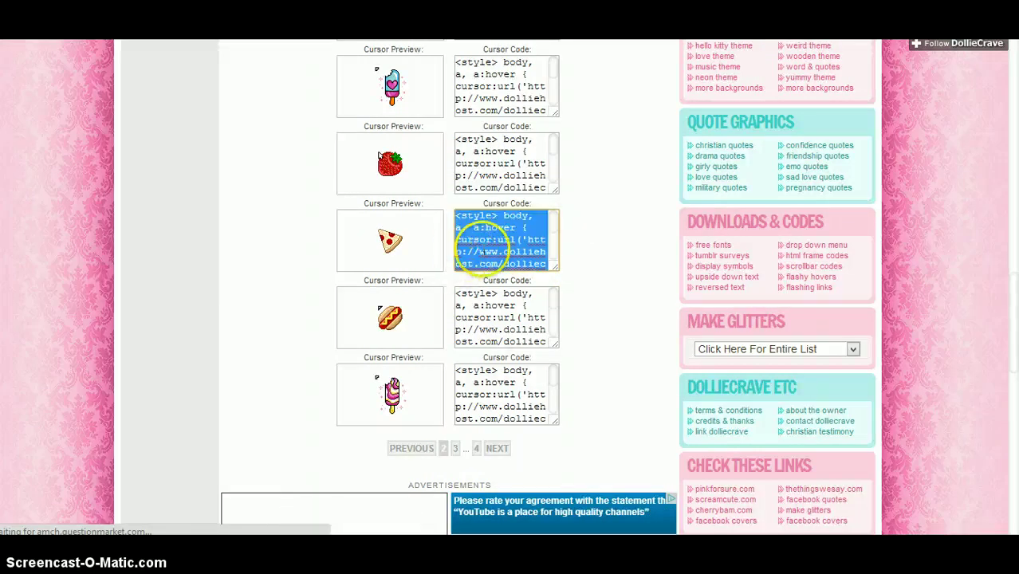
right_click(483, 250)
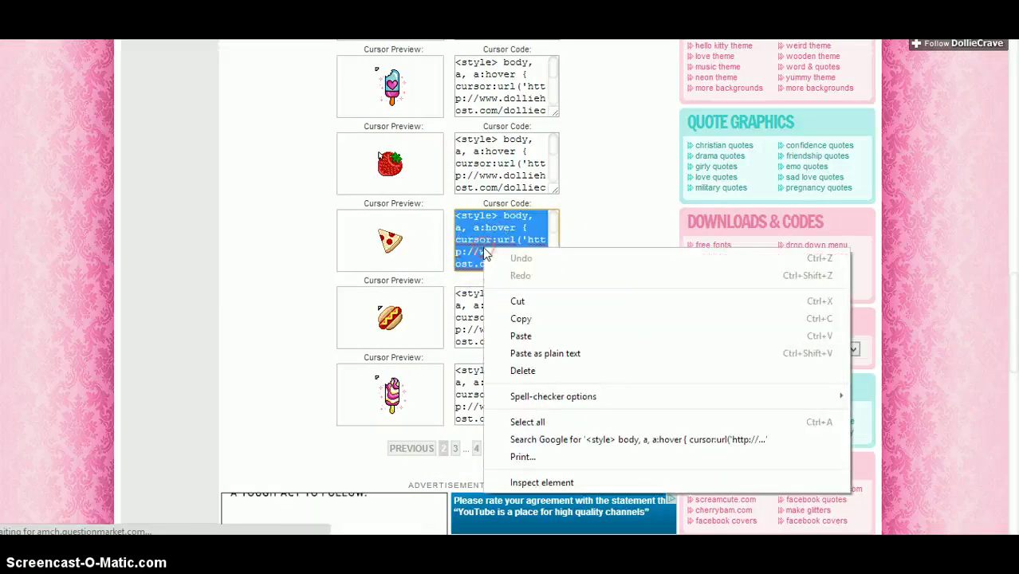
left_click(511, 323)
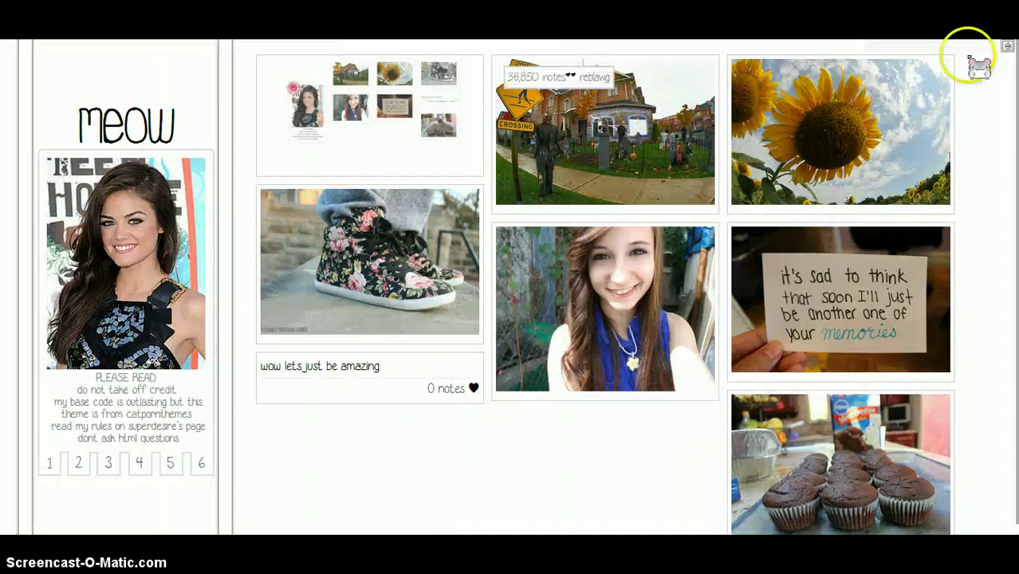
Open the theme customization for the 'meow' blog.
left_click(906, 48)
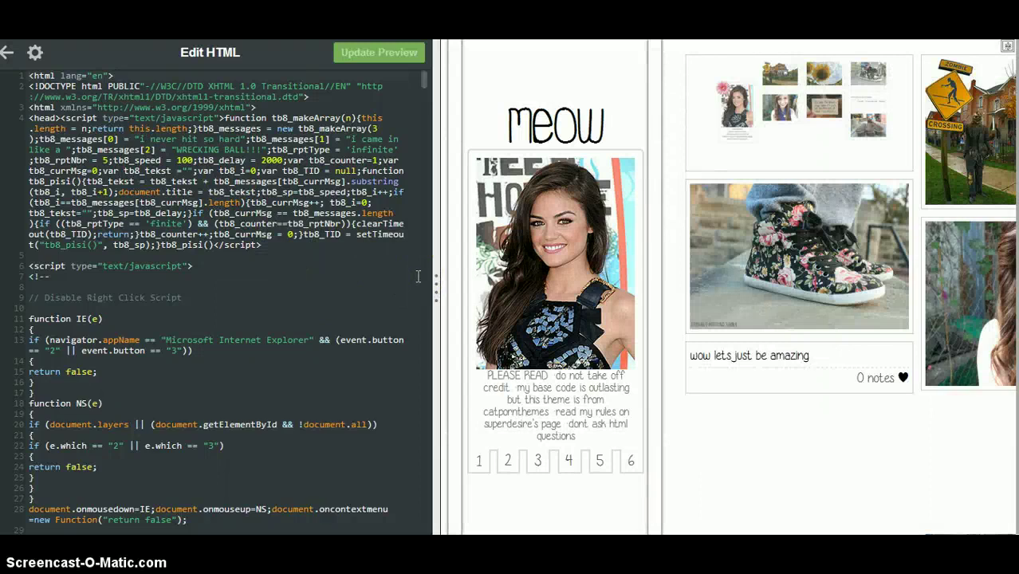
Search the theme HTML for the closing </body> tag.
key("ctrl+f")
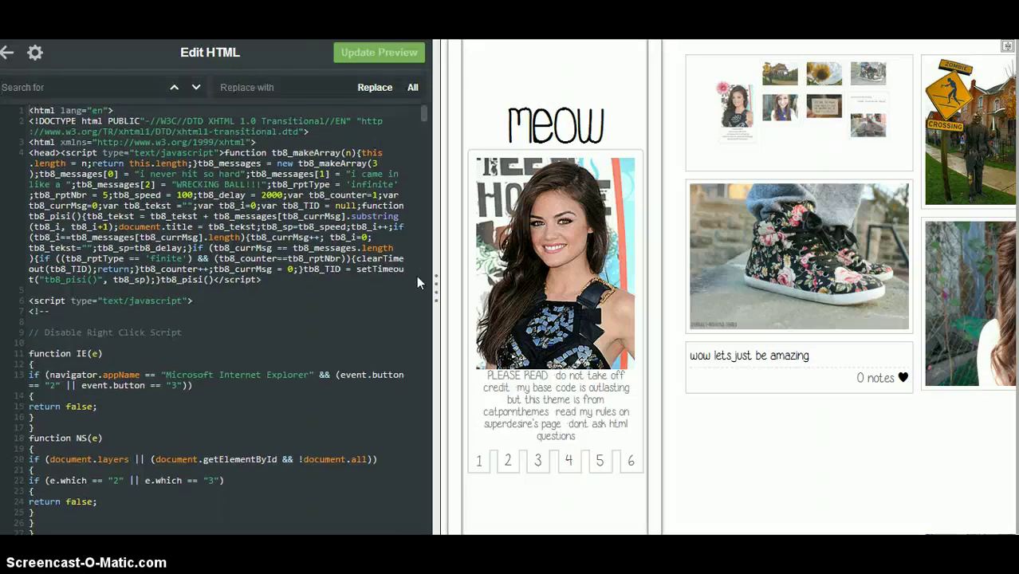
left_click(378, 267)
key("super+c")
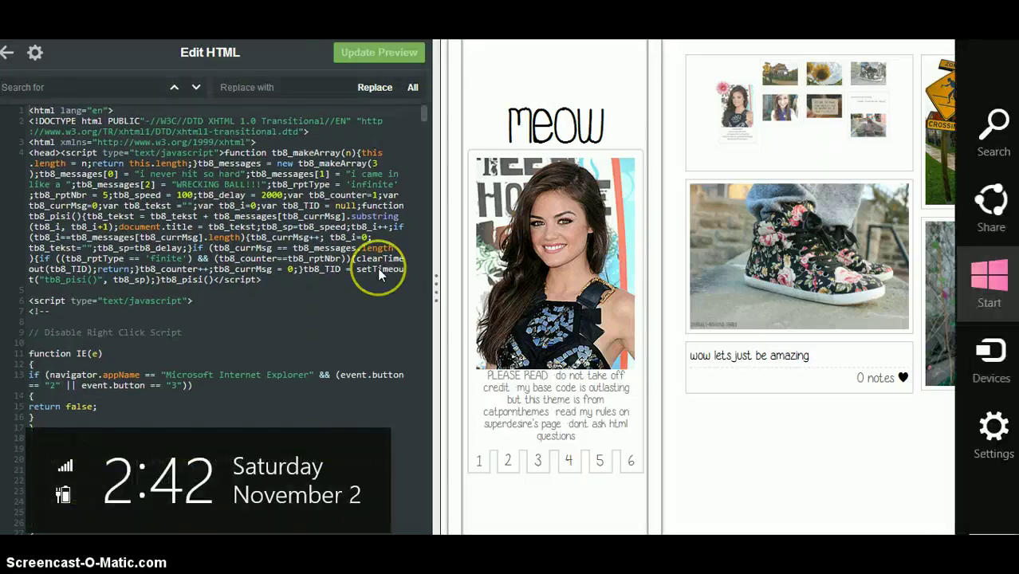
left_click(119, 91)
type("<")
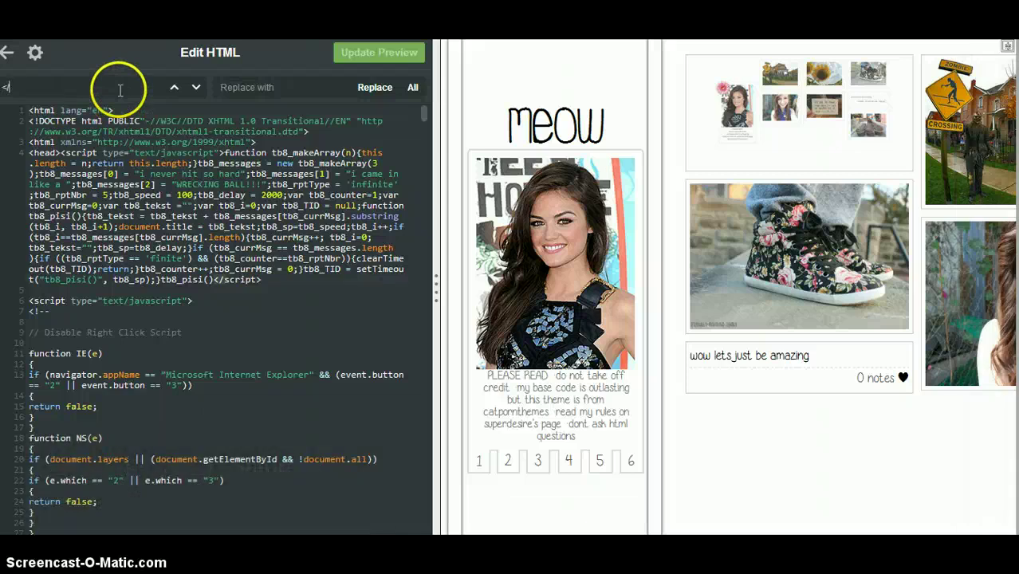
type("/body>")
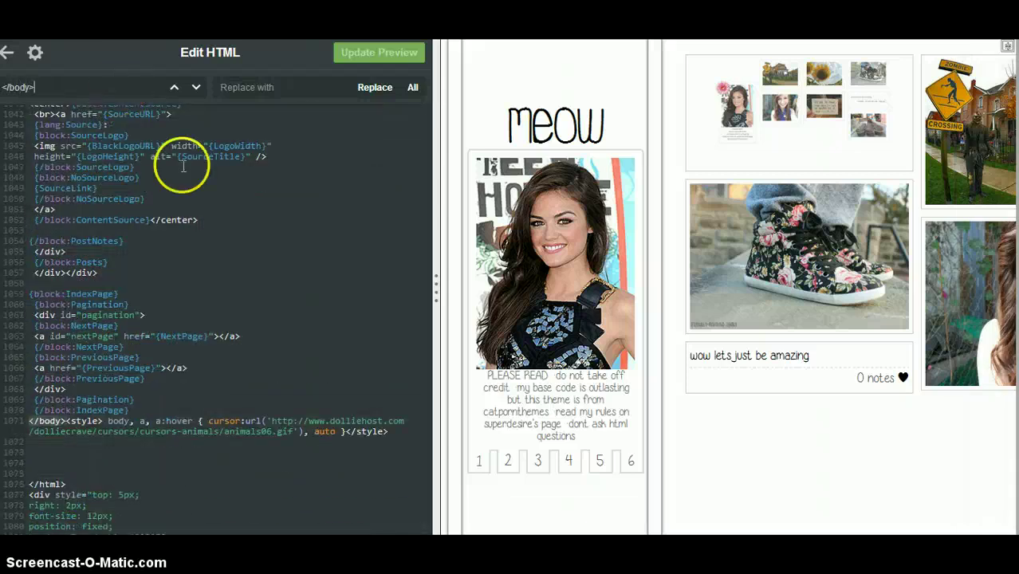
Delete the animals06.gif cursor style rule after </body> on line 1071.
left_click(407, 437)
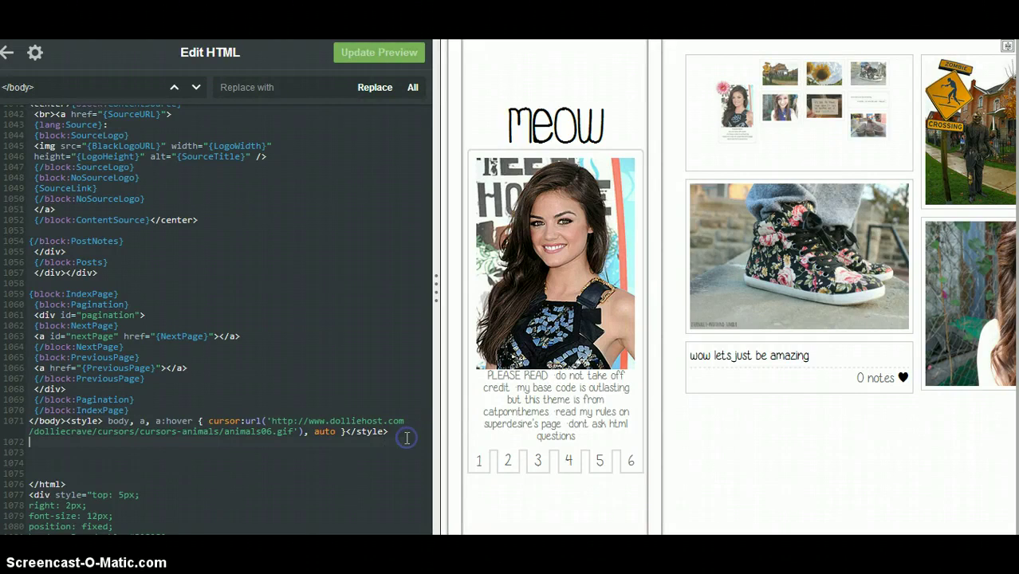
left_click_drag(394, 434, 80, 419)
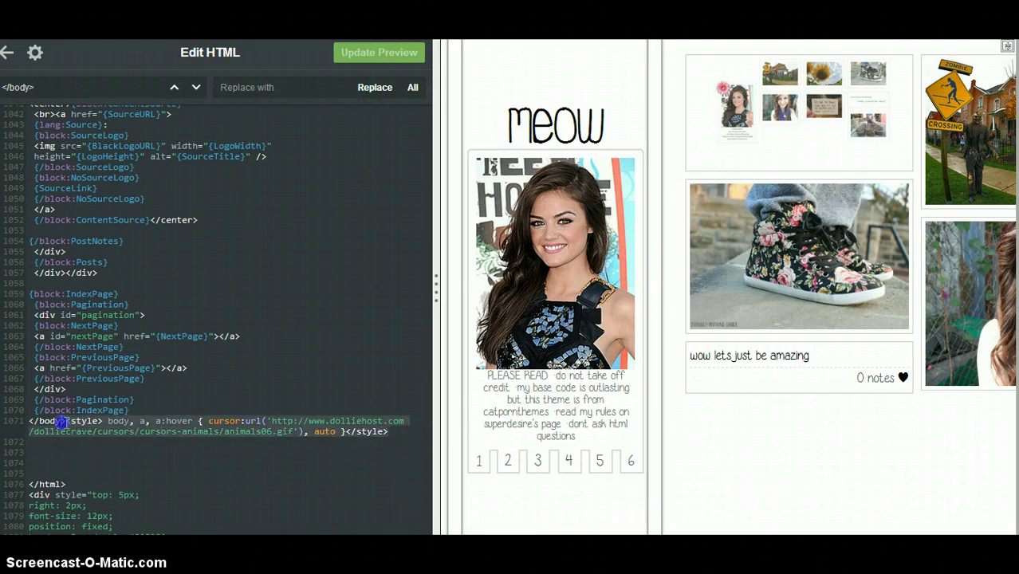
left_click(71, 423)
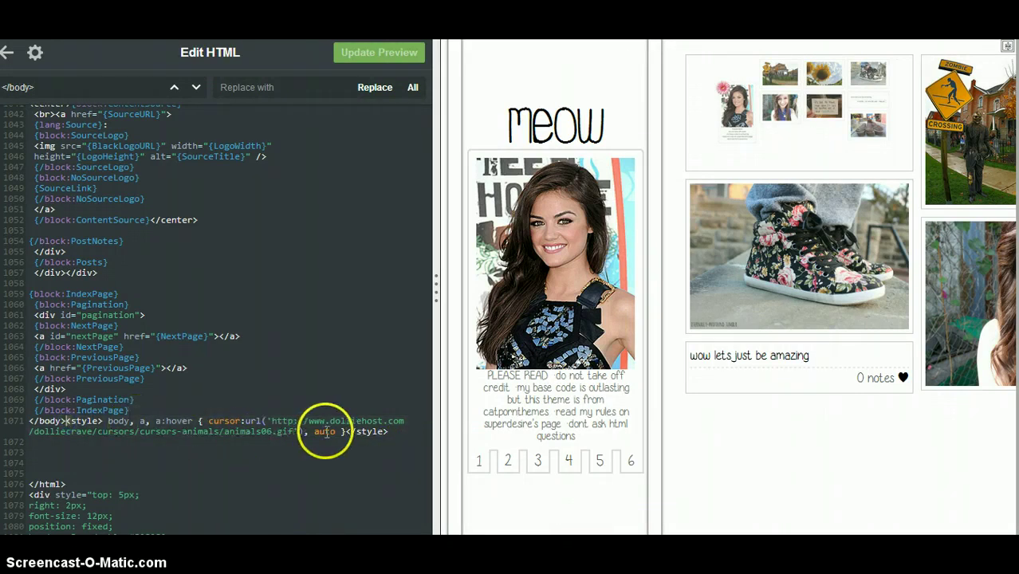
left_click_drag(398, 428, 65, 420)
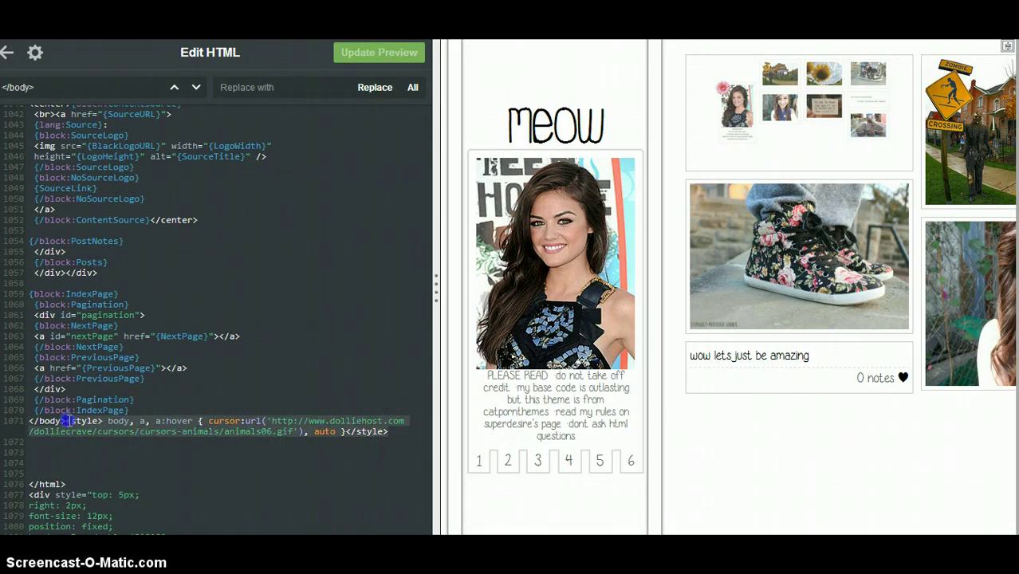
key("BackSpace")
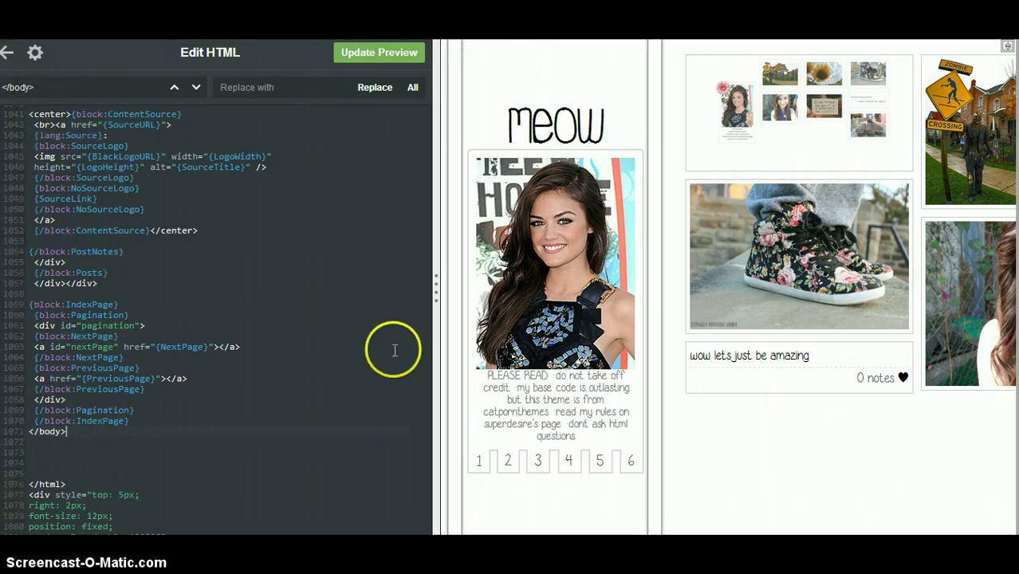
Paste the food09.gif pizza cursor rule after </body> on line 1071 and refresh the preview.
right_click(91, 431)
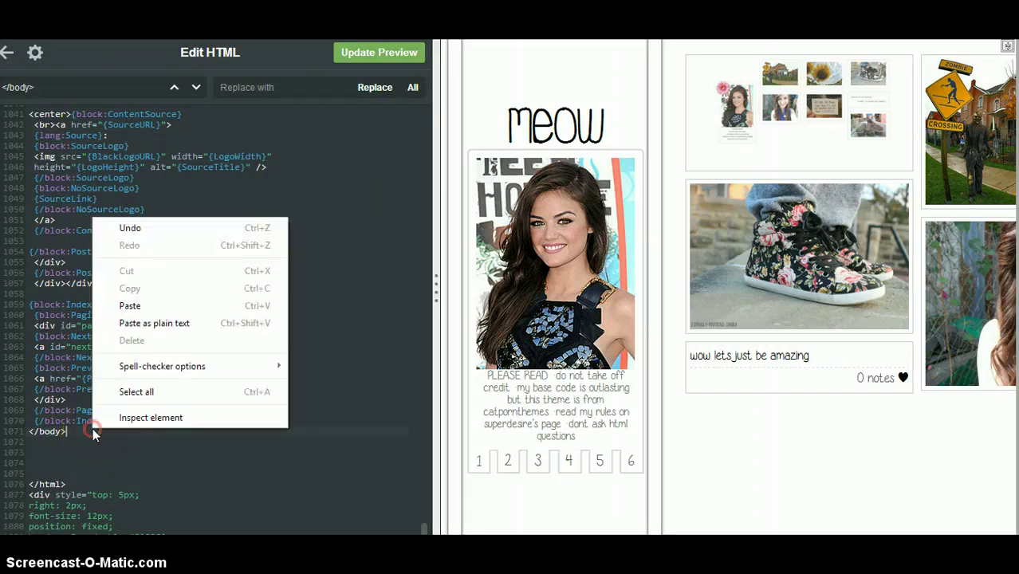
left_click(159, 306)
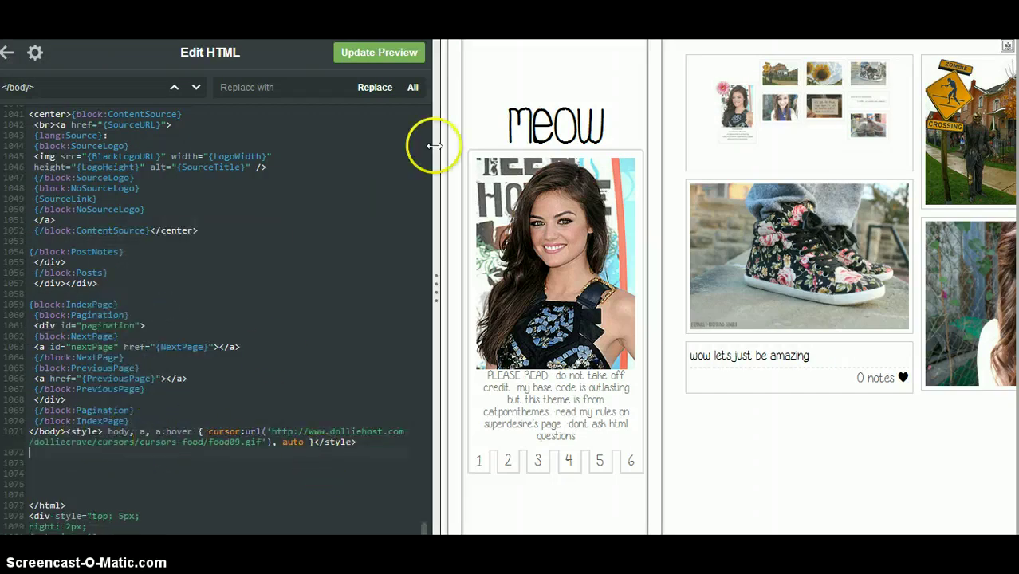
left_click(372, 53)
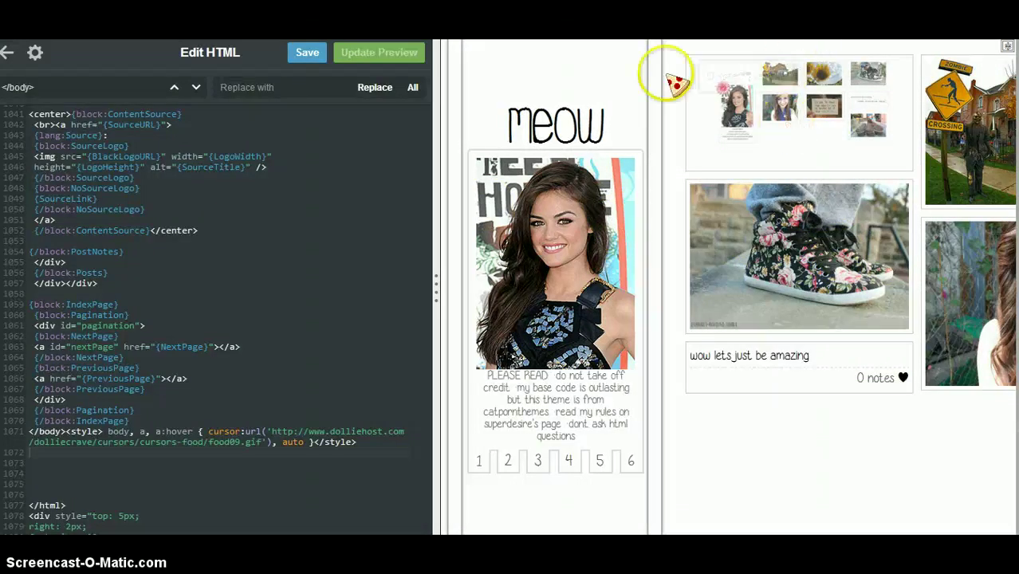
Save the pizza-cursor theme and go back from Edit HTML to the main Customize settings.
right_click(304, 62)
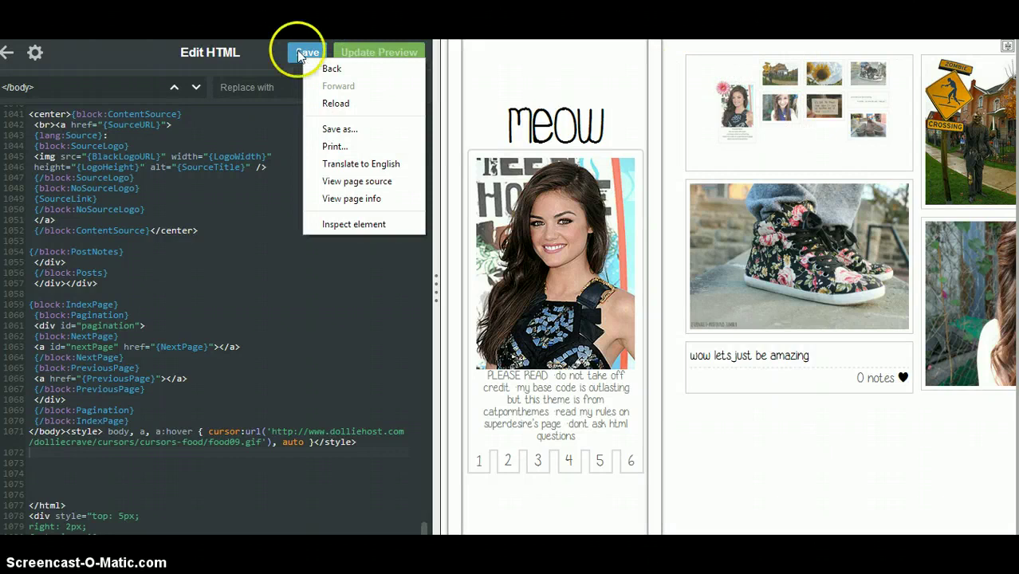
left_click(302, 56)
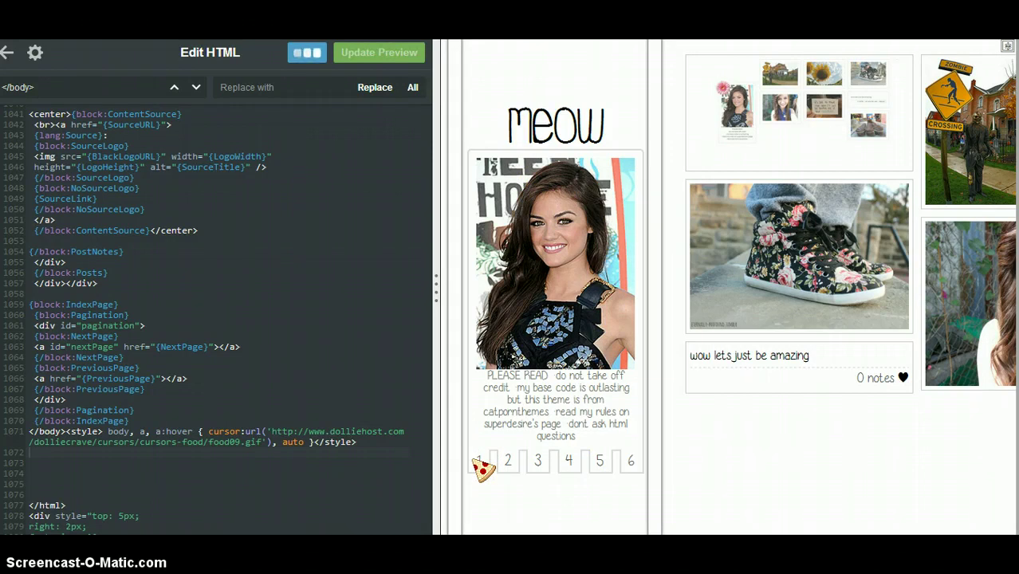
left_click(115, 112)
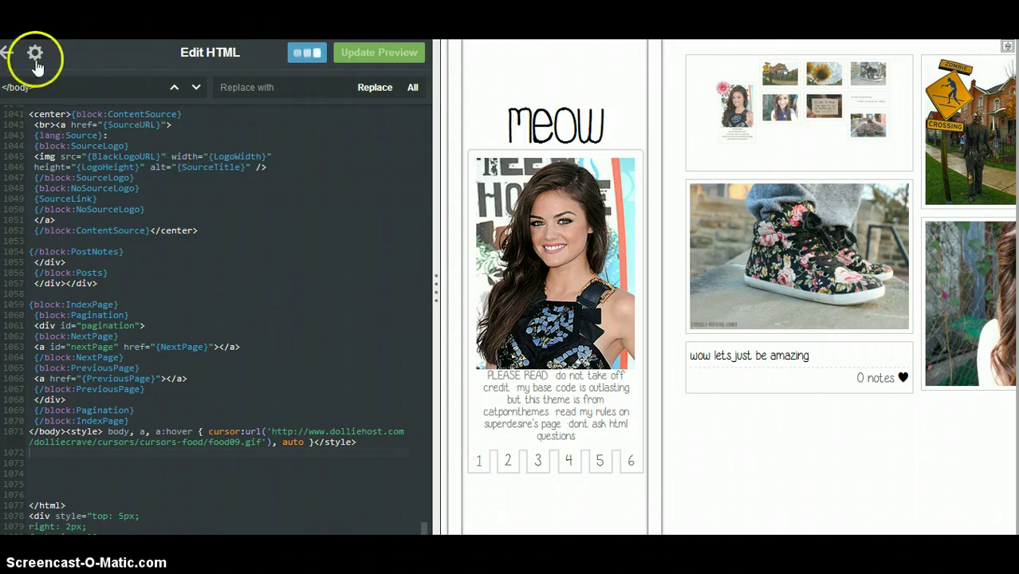
left_click(6, 54)
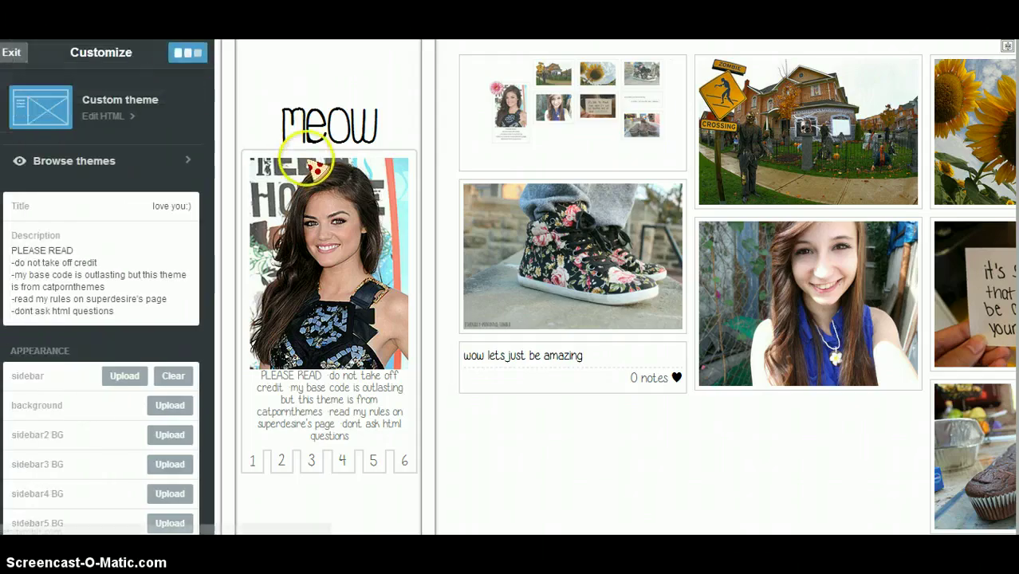